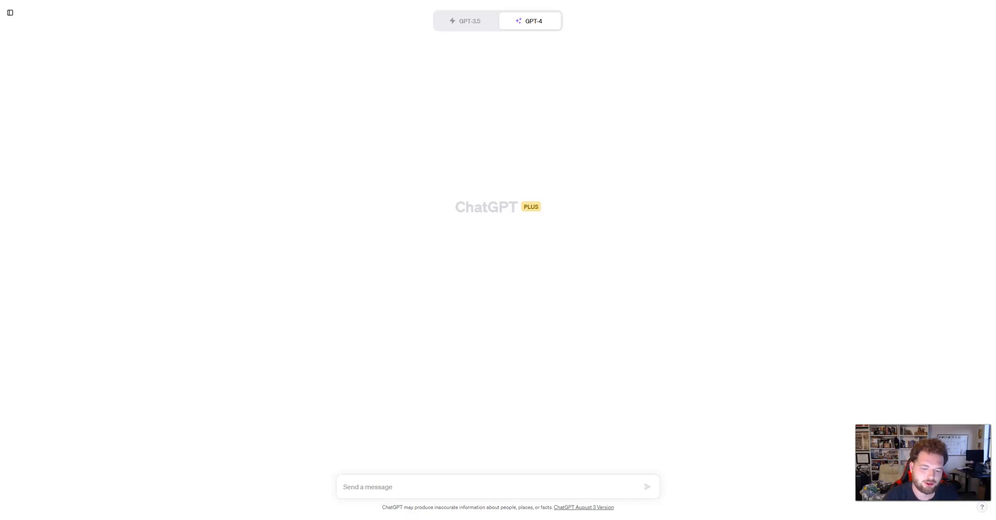
Submit the prompt "write a 500 word article explaining the benefits of drinking green tea"
left_click(397, 486)
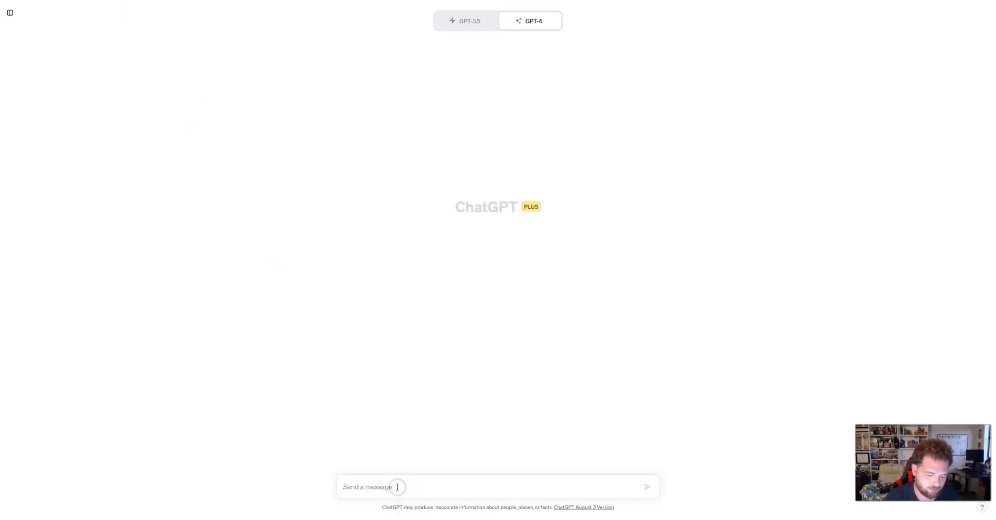
type("wri")
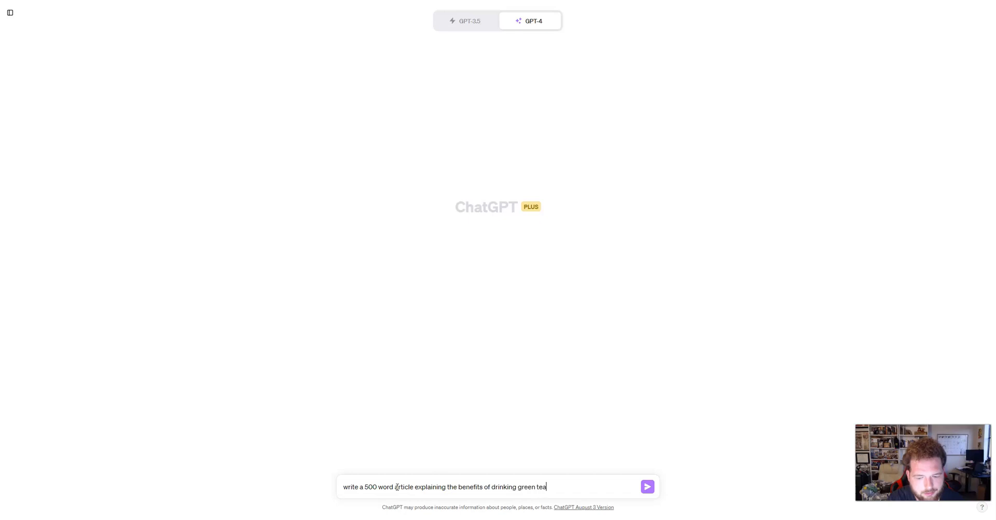
key("Return")
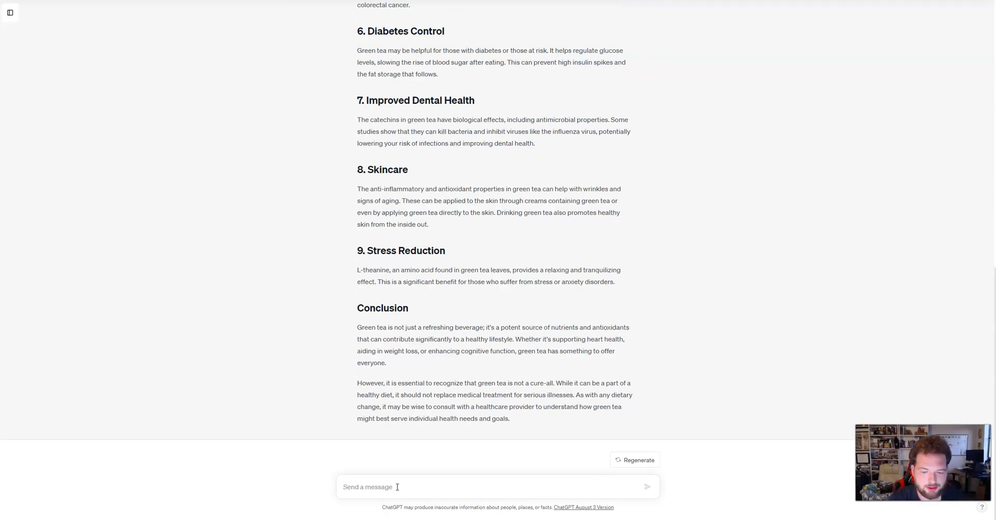
Draft the follow-up prompt "modify this content to make it seo optimized with the target keyword being Mike's Green Tea" without sending it
type("modify")
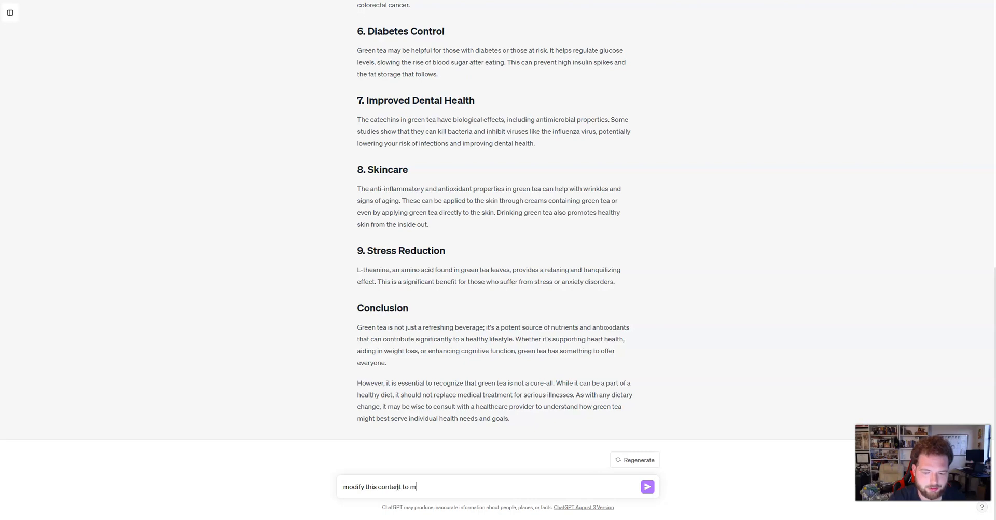
type("this content to make it seo optimized")
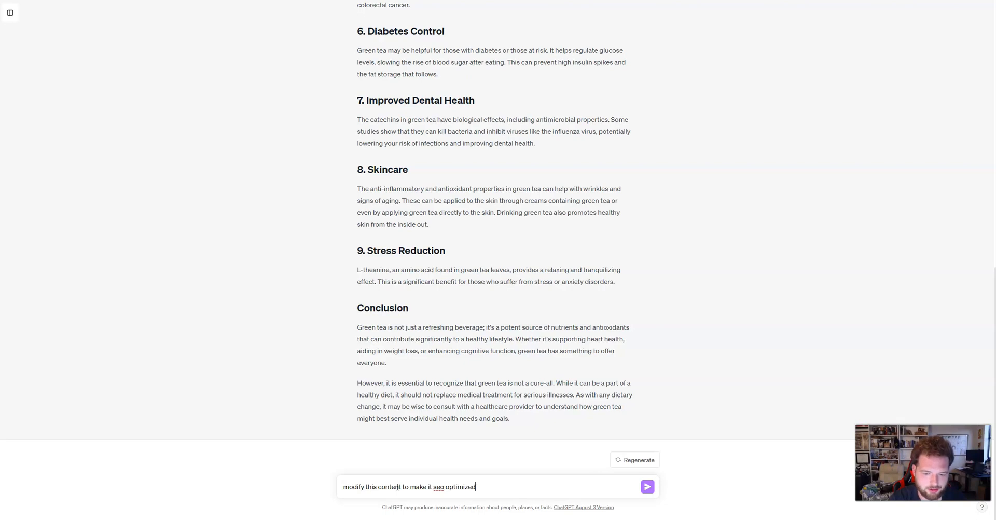
type(" with the target keywor")
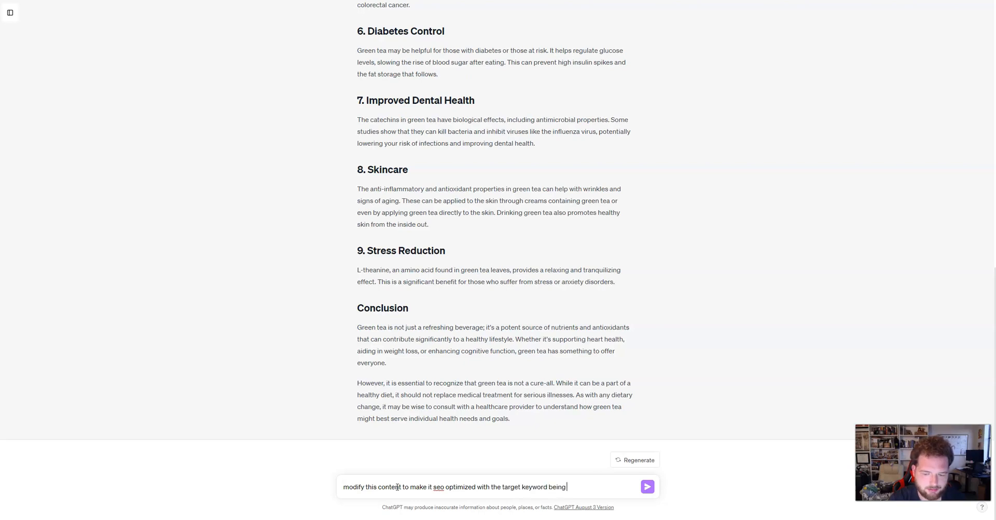
type("d being Mike's Gre")
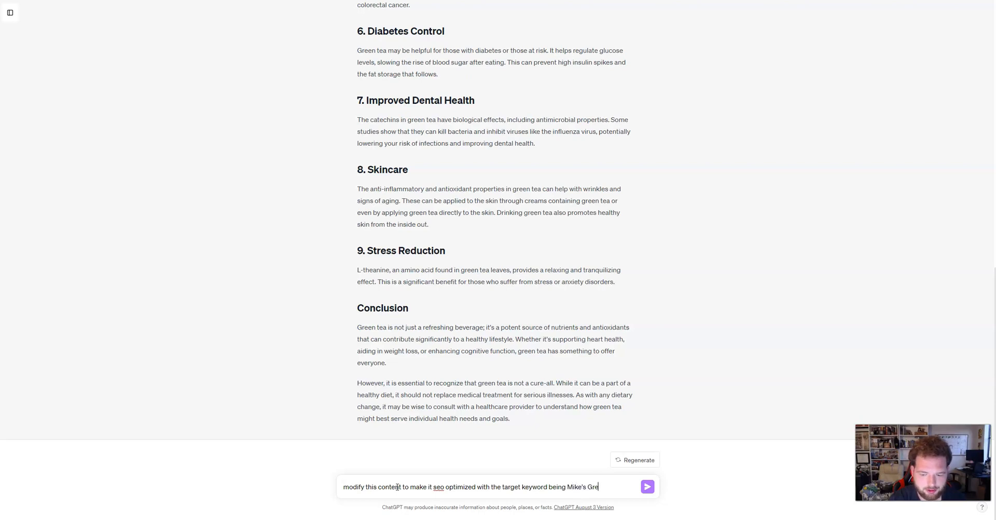
type("en Tea")
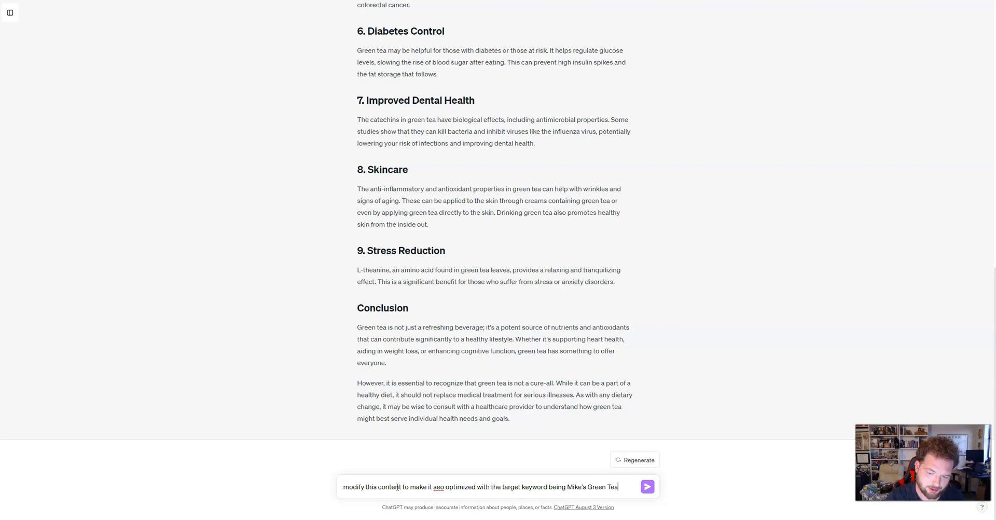
Change "target keyword" to "company name" in the draft, append "and the target keyword phrase being "best healthy green tea"", and submit it
left_click_drag(504, 488, 548, 488)
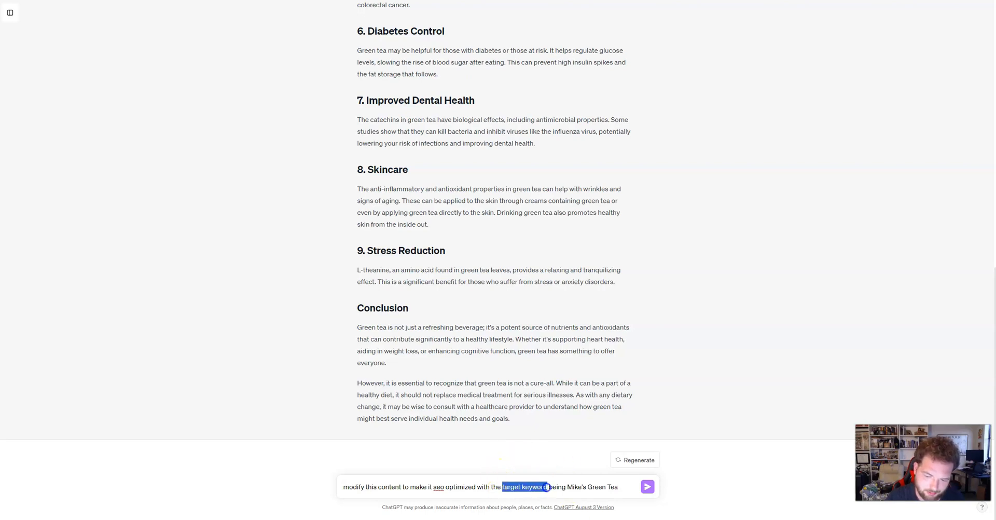
type("company name being")
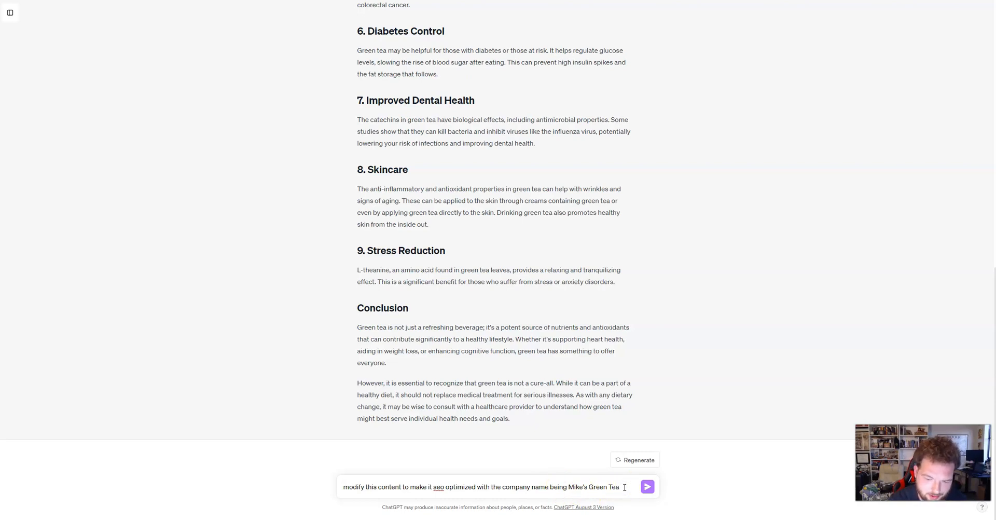
type(" Mike's Green Tea and the t")
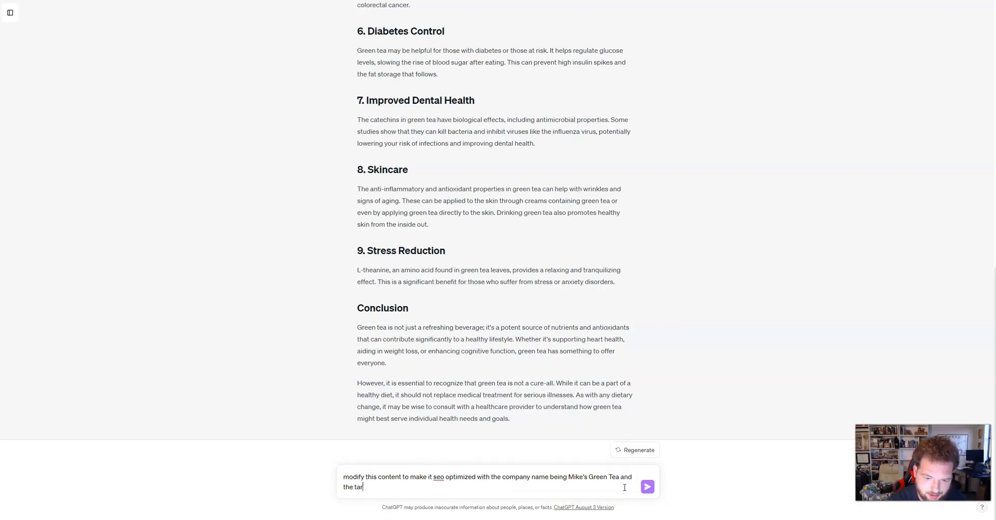
type("arget keyword")
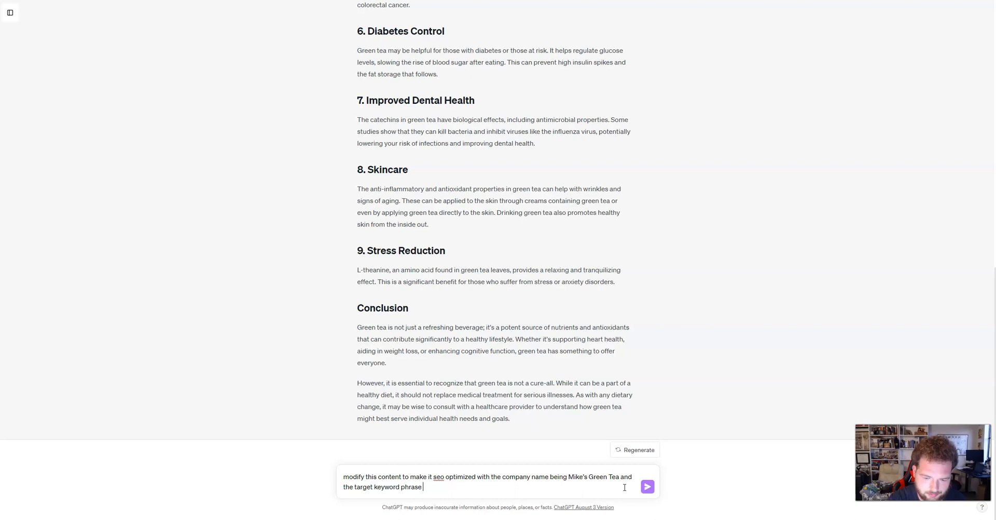
type("phrase being")
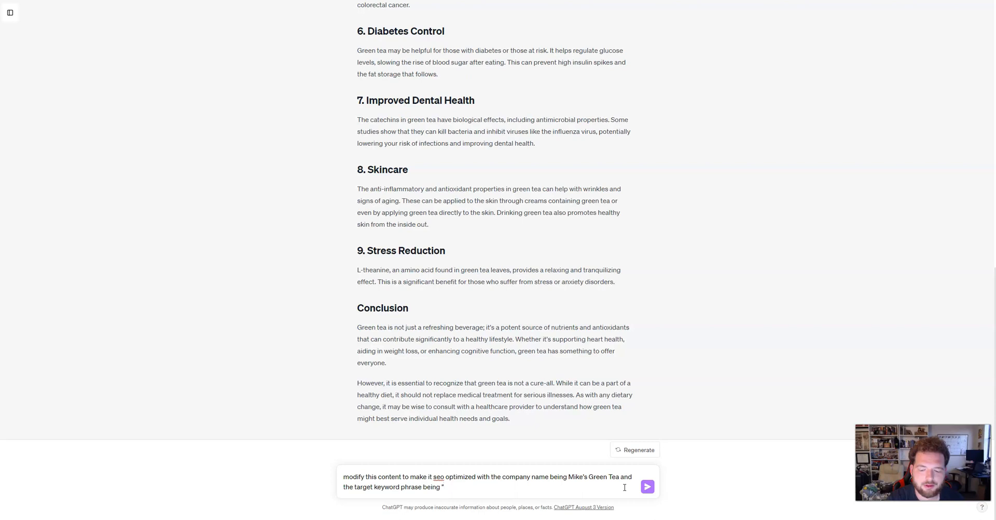
type("hy green tea\"")
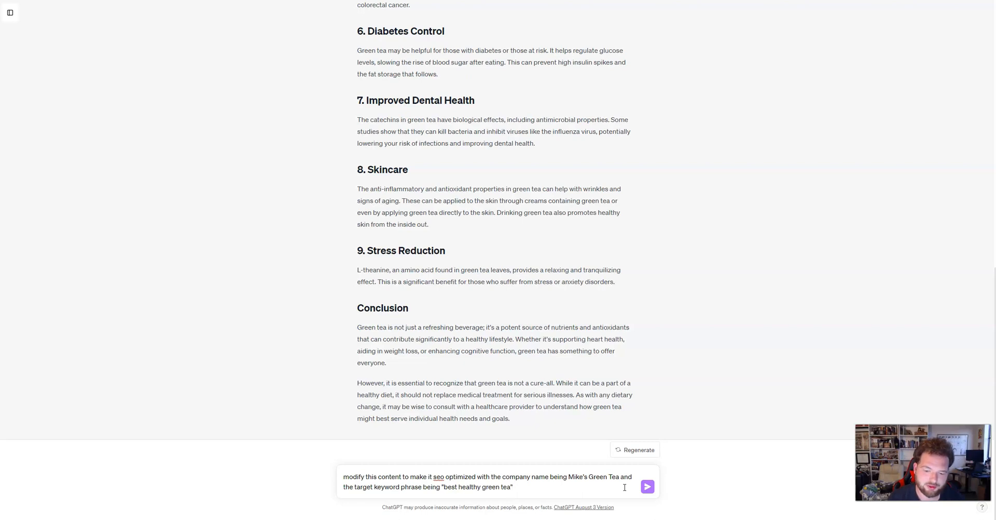
key("Return")
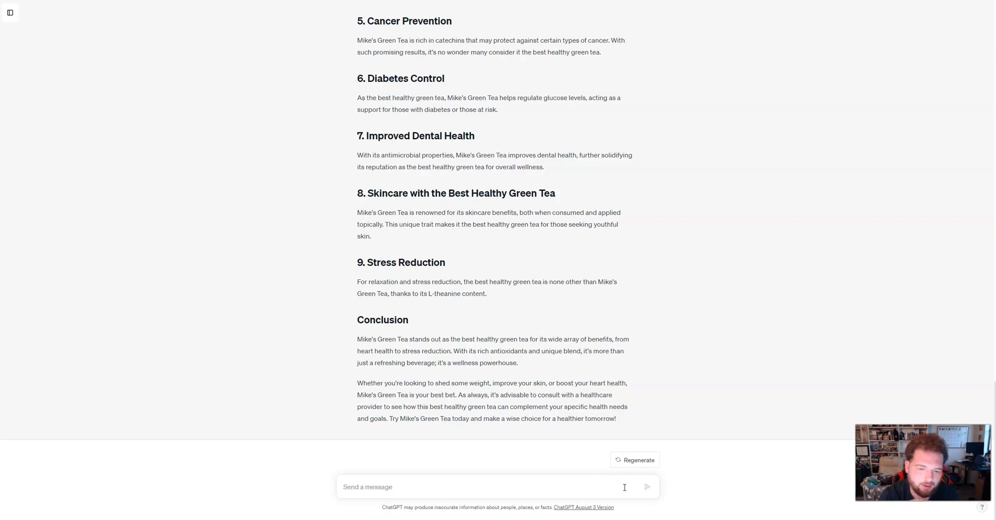
Review the SEO-optimized article from its title to the conclusion for use of the company name and keyword phrase
scroll(602, 384, "up", 15)
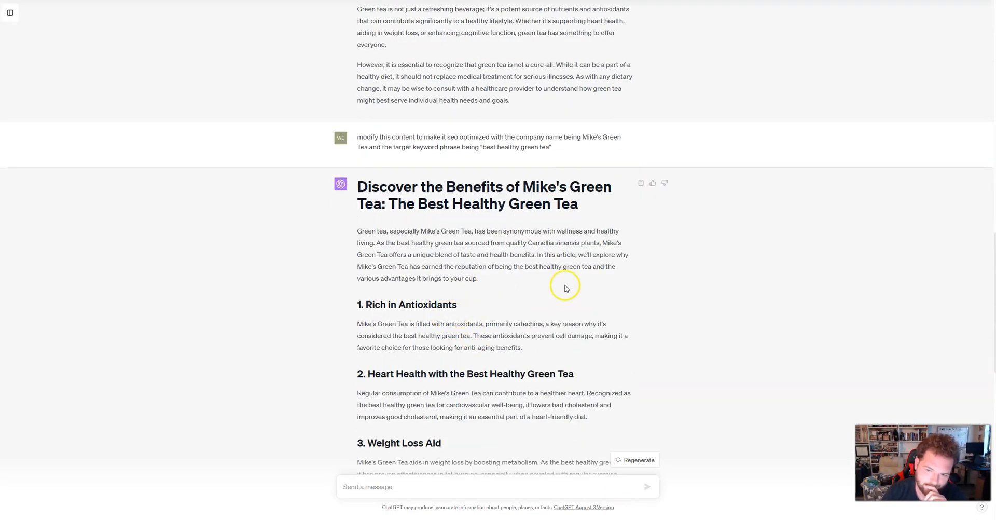
scroll(398, 251, "down", 4)
scroll(398, 251, "down", 5)
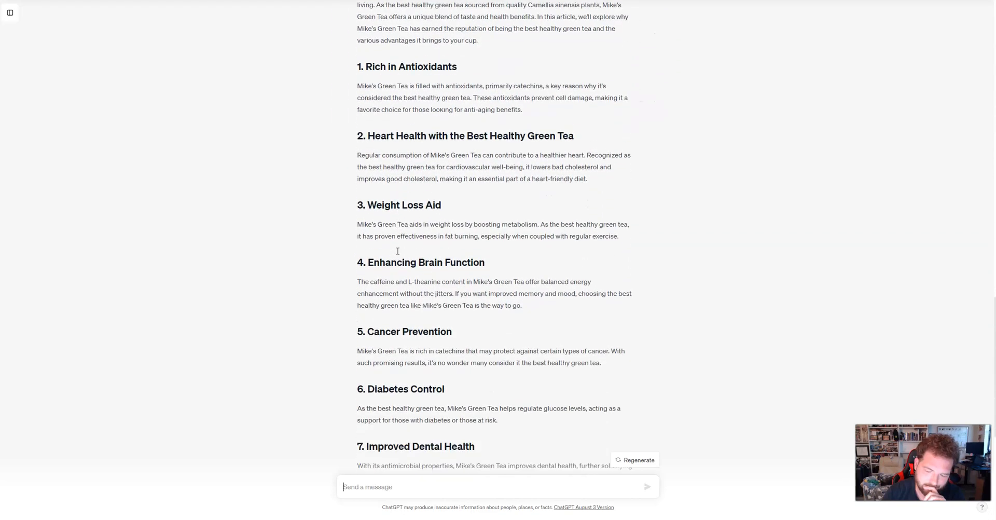
scroll(397, 251, "down", 3)
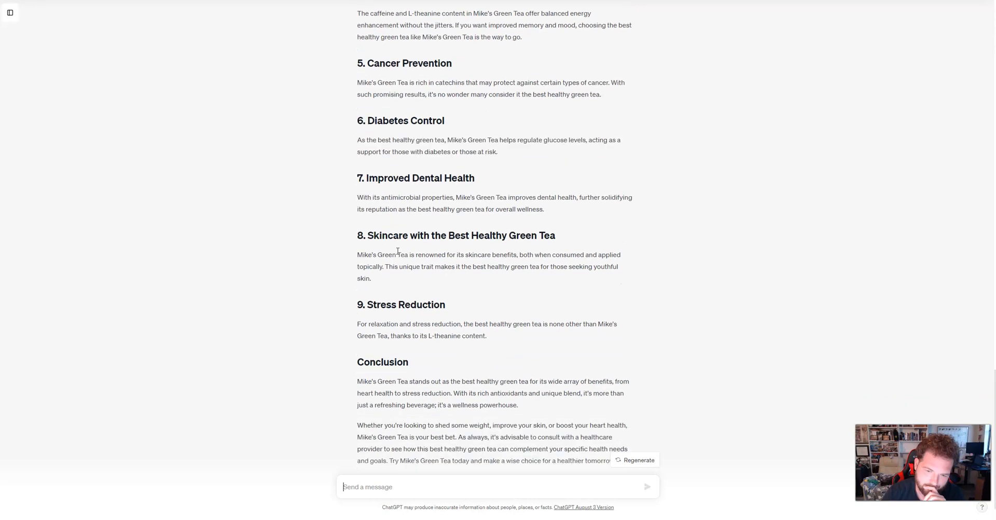
scroll(579, 267, "up", 6)
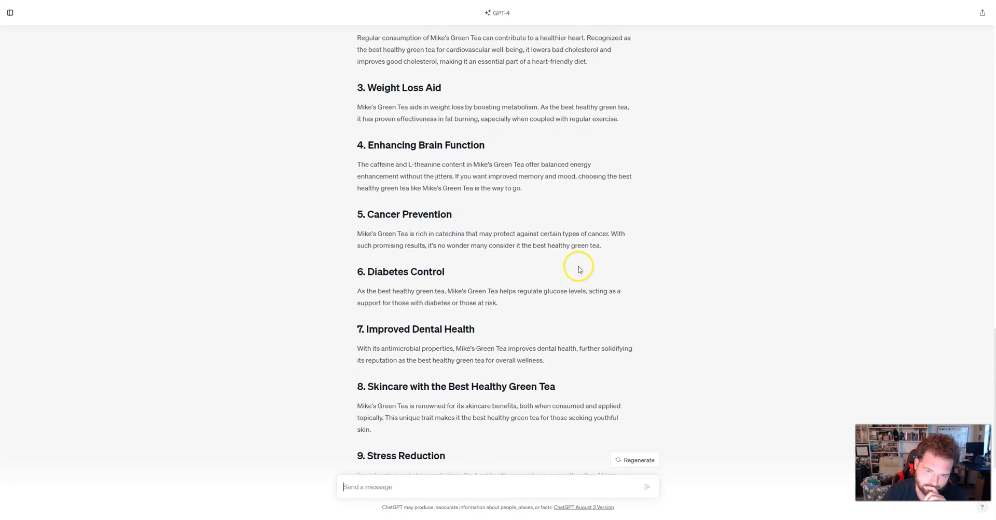
scroll(513, 236, "down", 3)
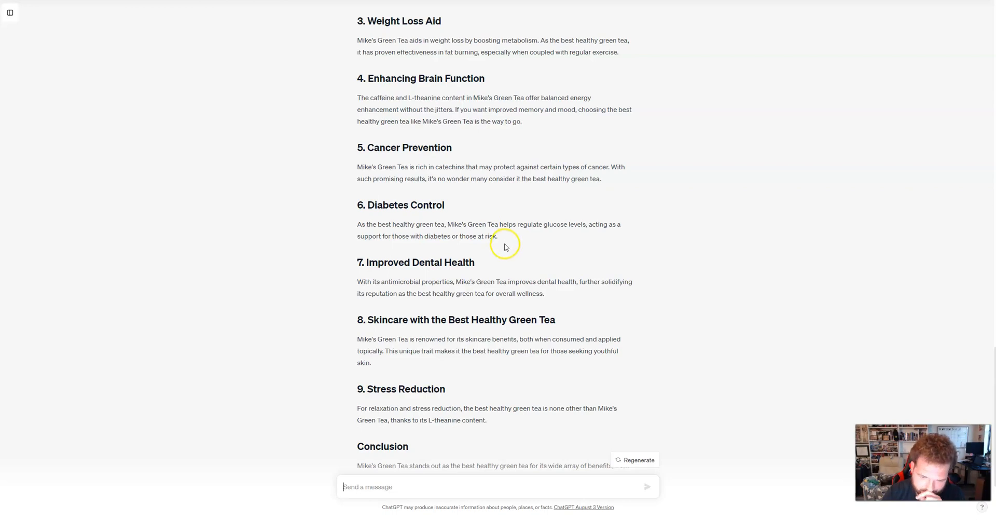
scroll(503, 249, "down", 2)
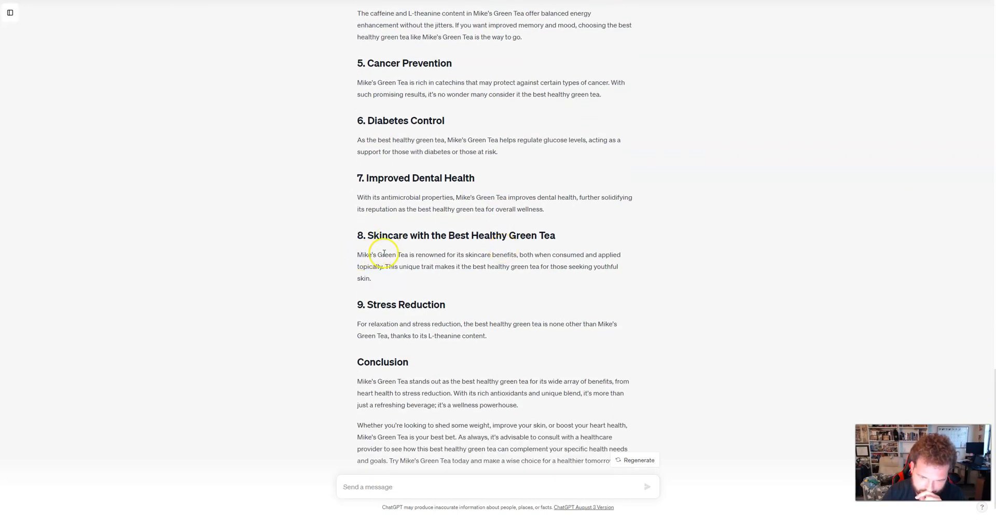
scroll(431, 254, "down", 1)
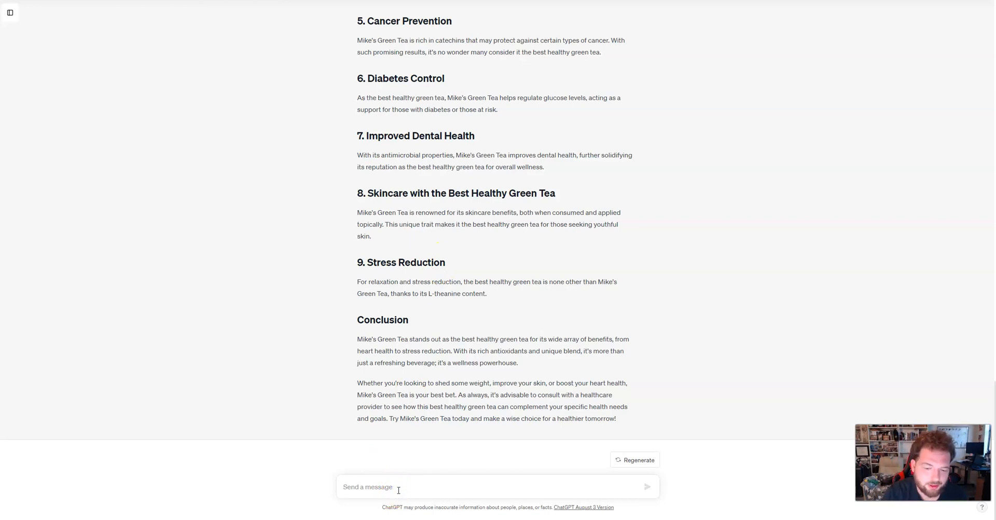
Submit the prompt "give this content a tone of a 25-30 year old American person"
type("give this content a tone of a 2")
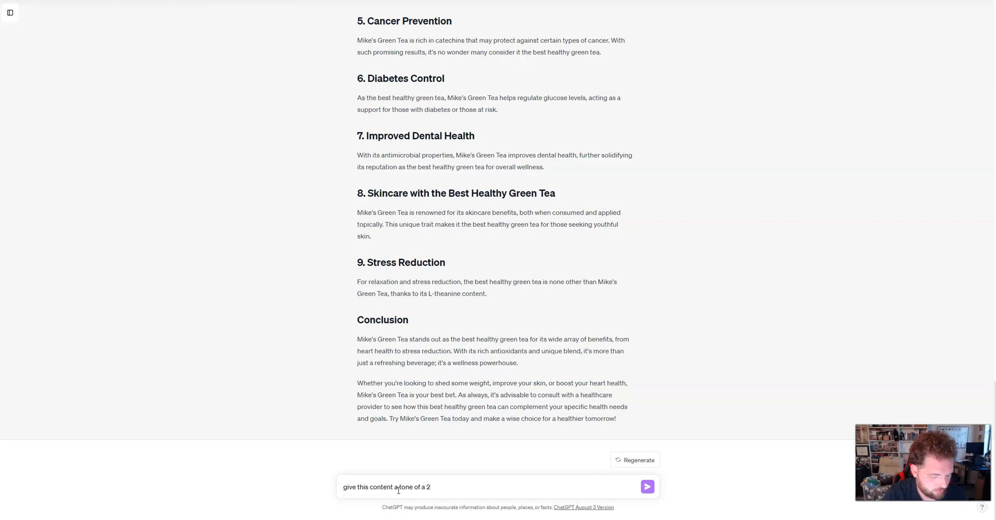
type("5-30 year old American person")
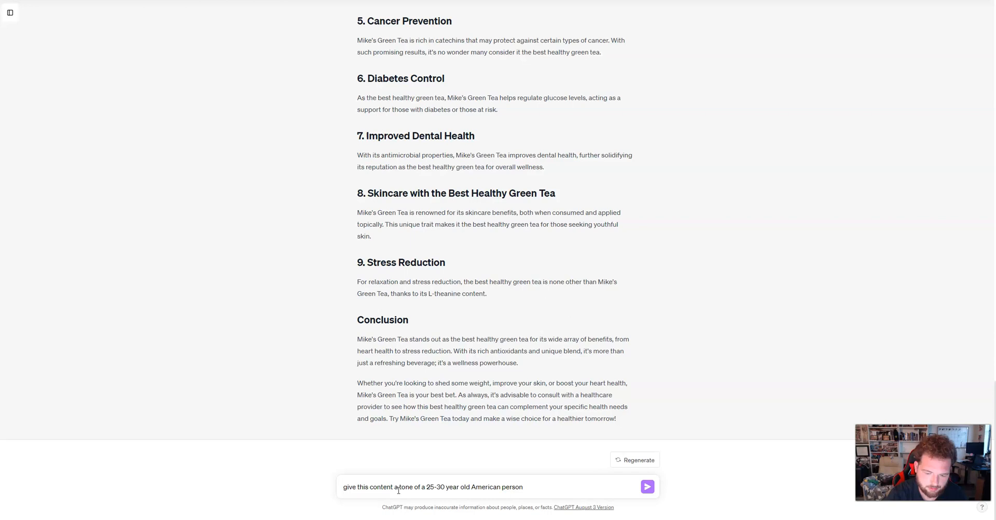
key("Return")
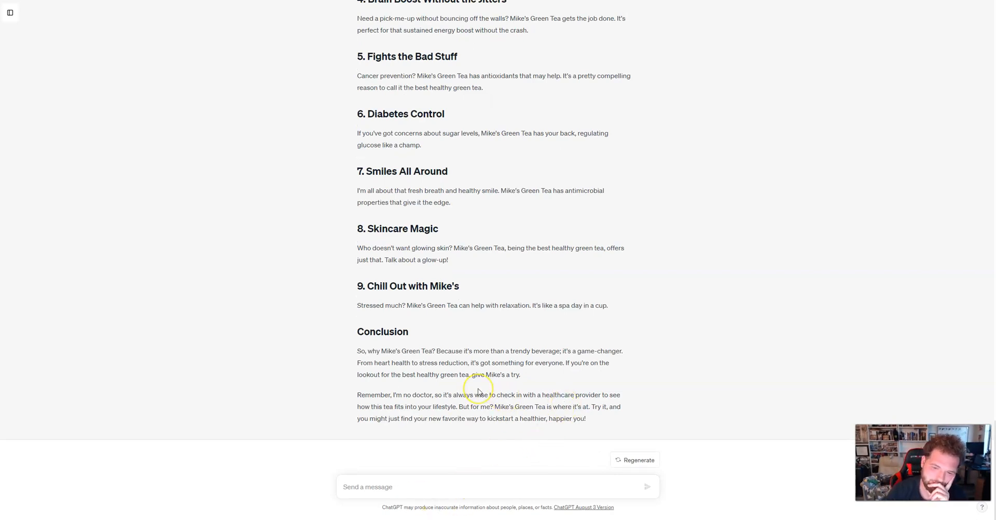
Compare the wording of the 25-30 year old American version with the earlier SEO-optimized article
scroll(478, 392, "up", 20)
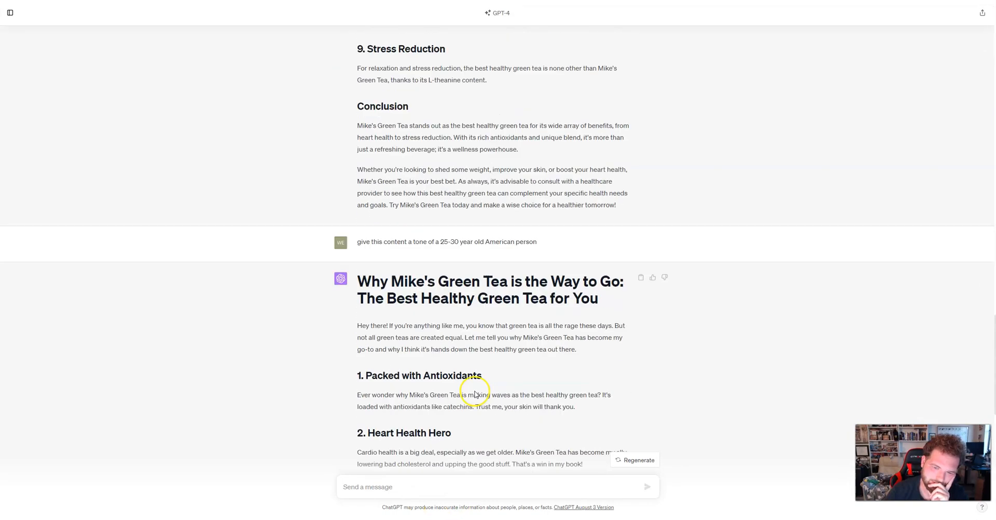
scroll(474, 393, "up", 3)
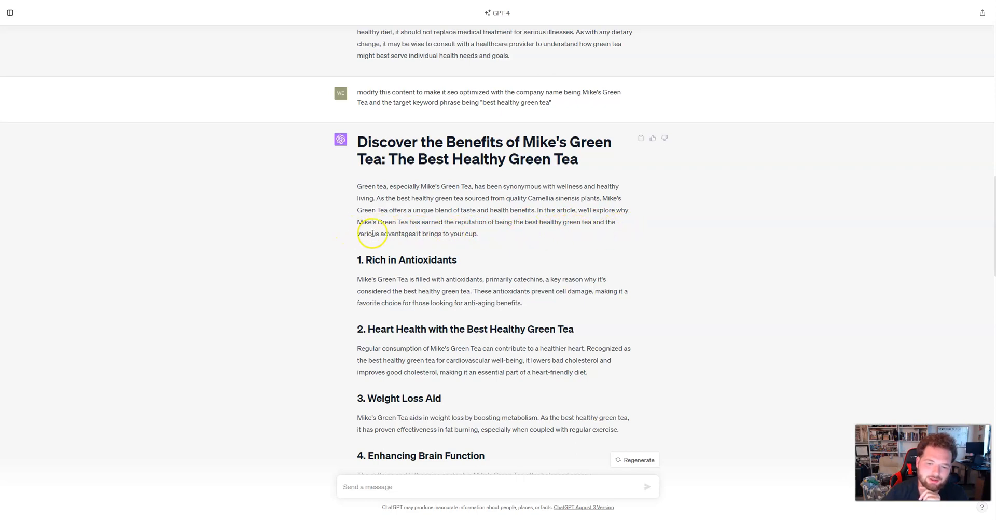
scroll(452, 248, "down", 15)
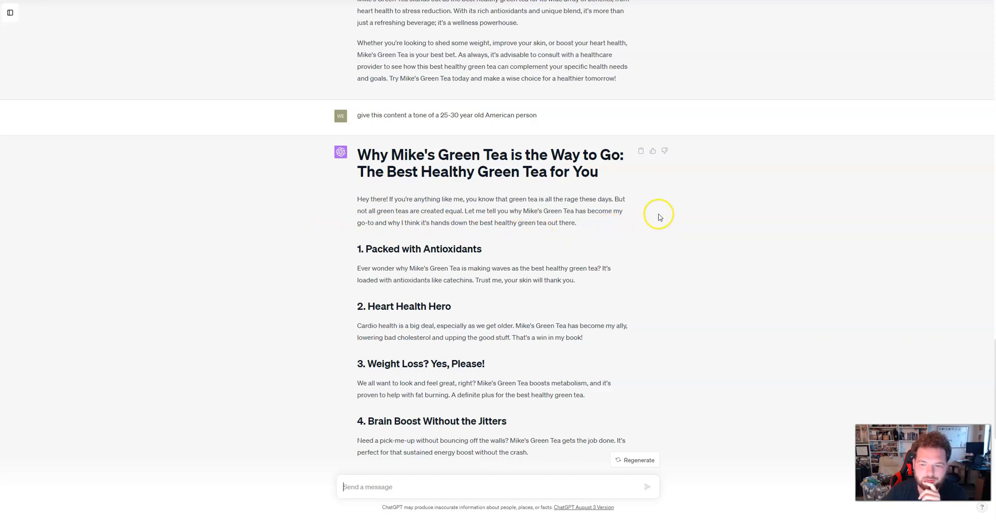
scroll(526, 214, "up", 13)
scroll(526, 220, "up", 4)
scroll(527, 218, "down", 9)
scroll(527, 218, "down", 15)
Submit a prompt asking to give the article the tone of a person from Texas
left_click(473, 473)
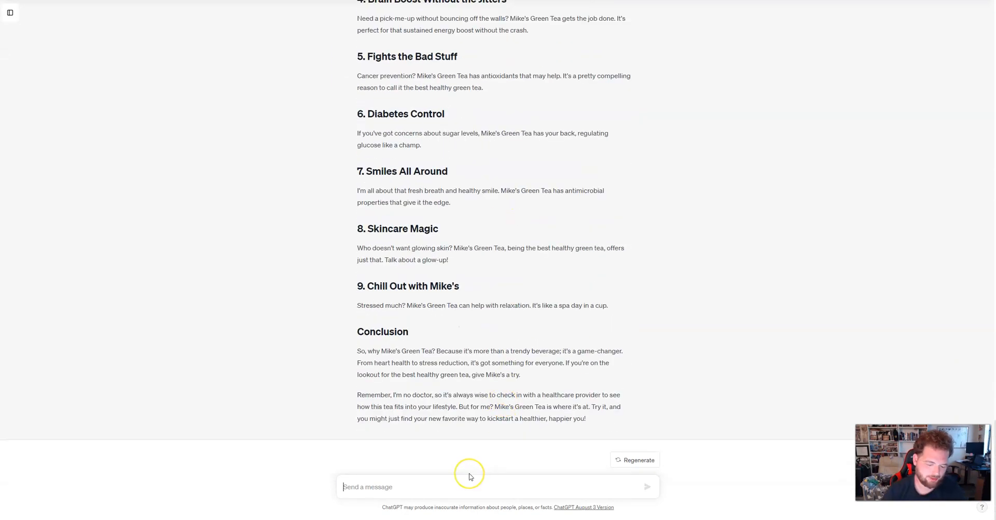
type("give this a tone of a person from")
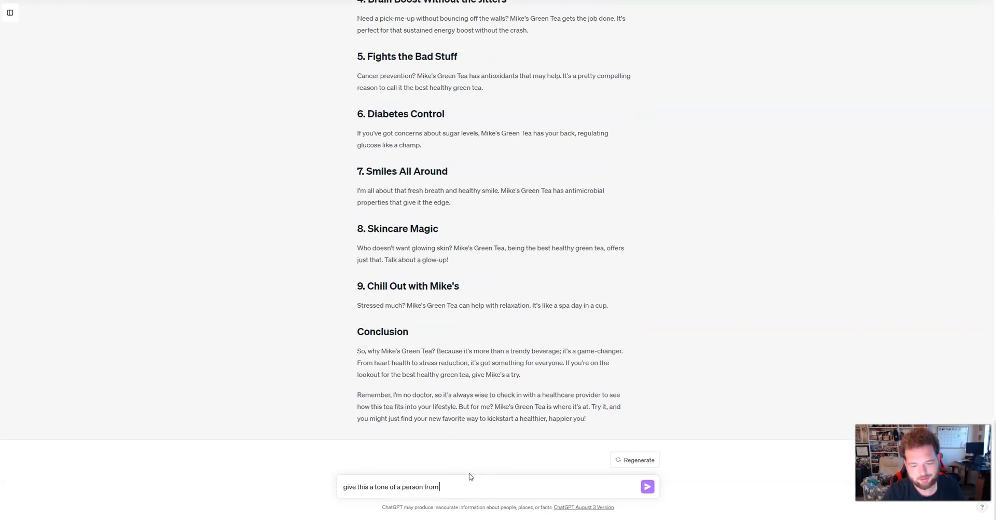
type("s")
key("Return")
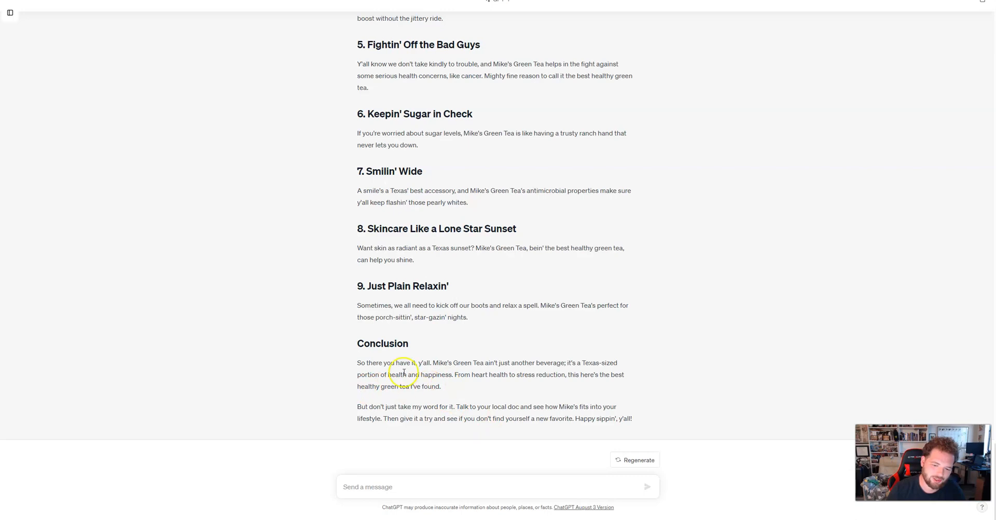
Submit the prompt "reduce this to a 9th grade reading level" for the Texas-style article
scroll(460, 223, "up", 4)
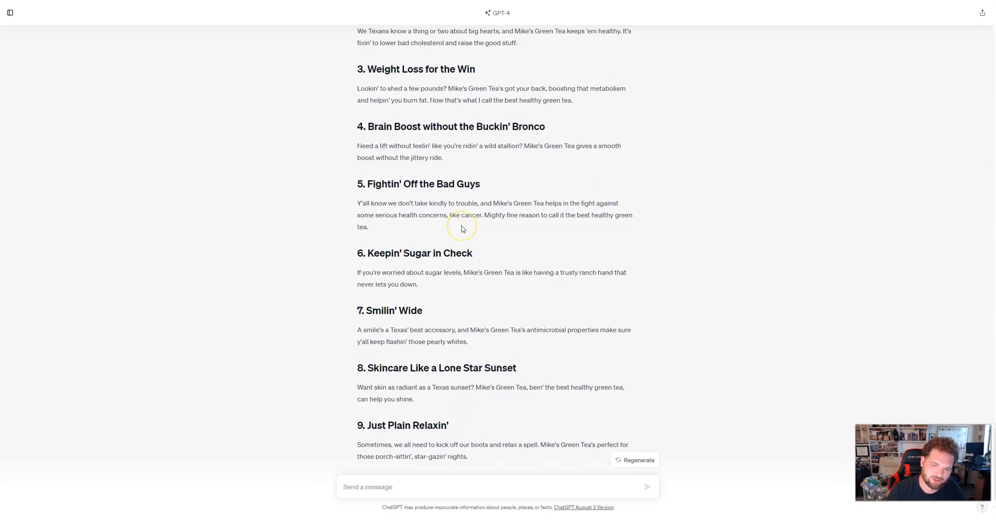
scroll(463, 229, "down", 4)
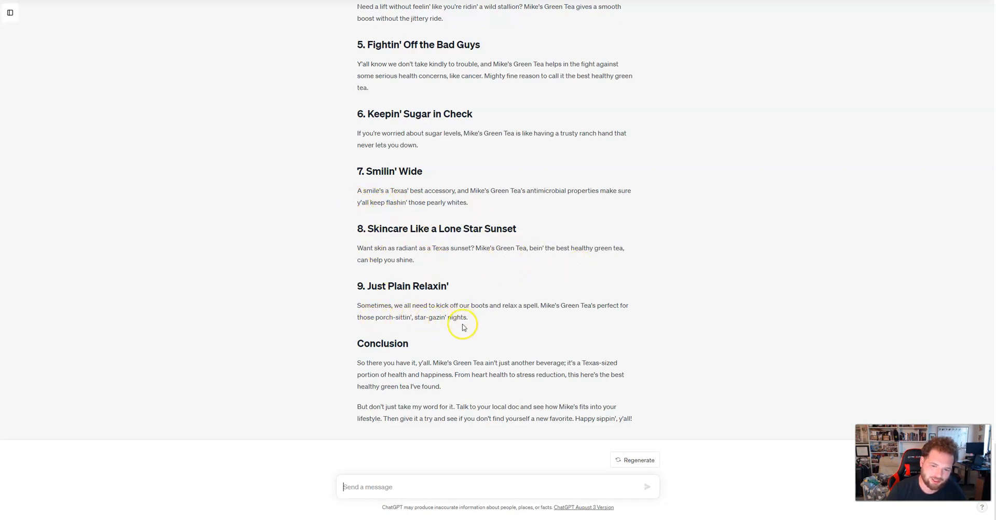
left_click(409, 490)
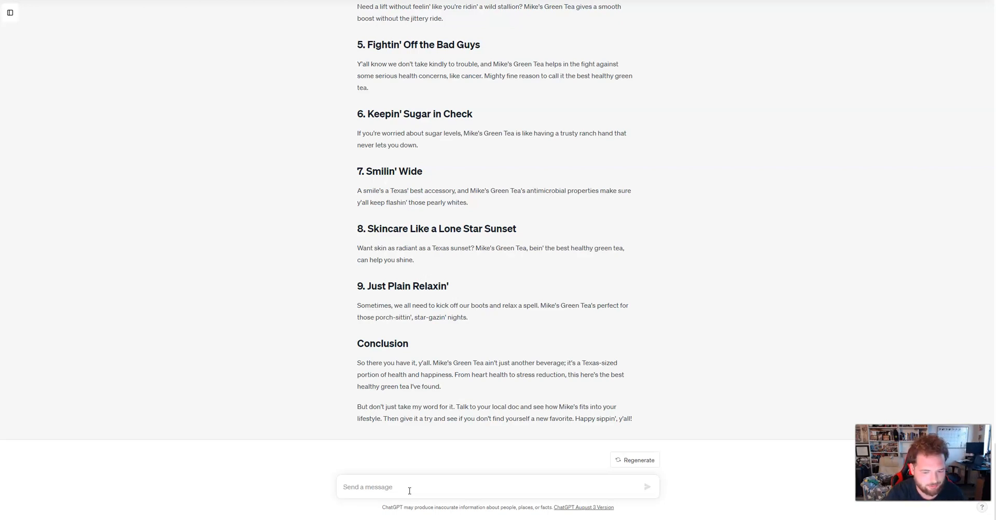
type("re")
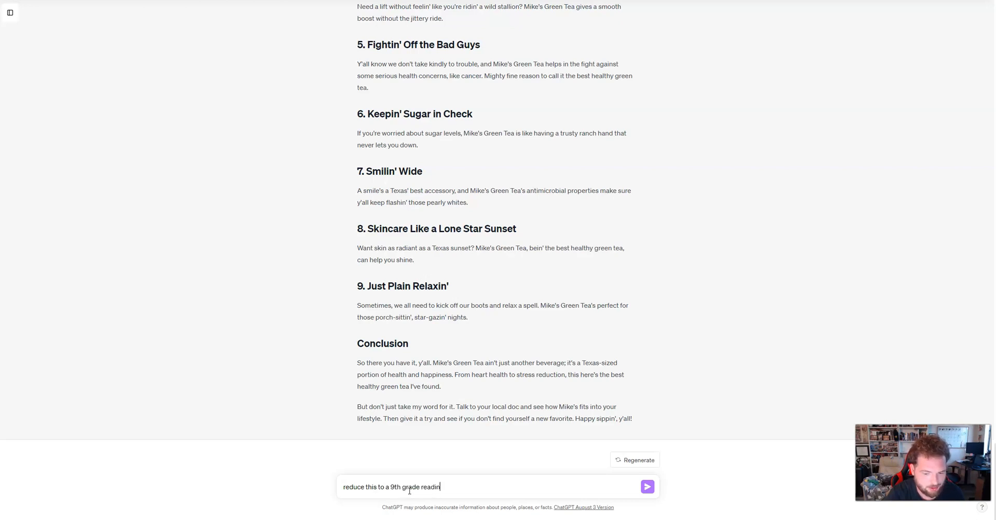
key("Return")
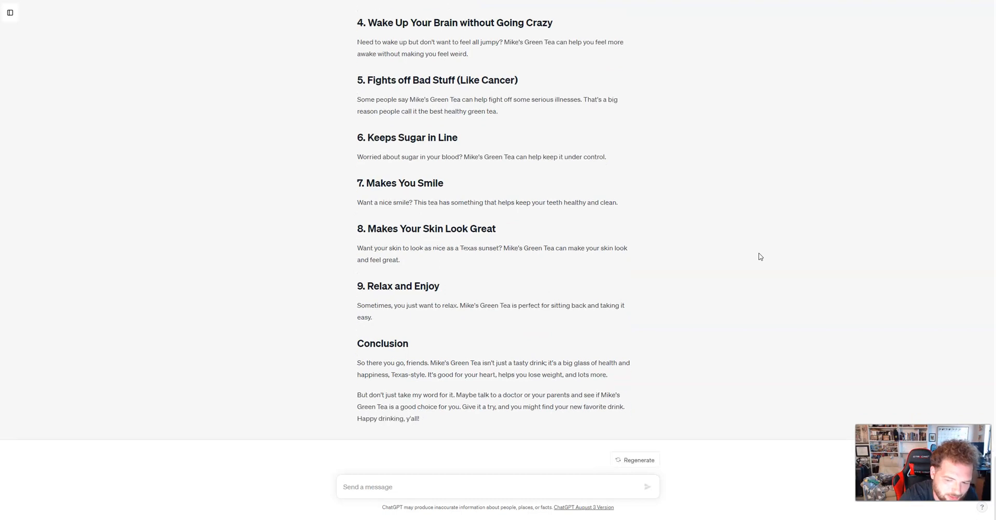
Look back through the SEO-optimized, 25-30 year old American and Texas versions to compare how each prompt changed the article
scroll(643, 216, "up", 15)
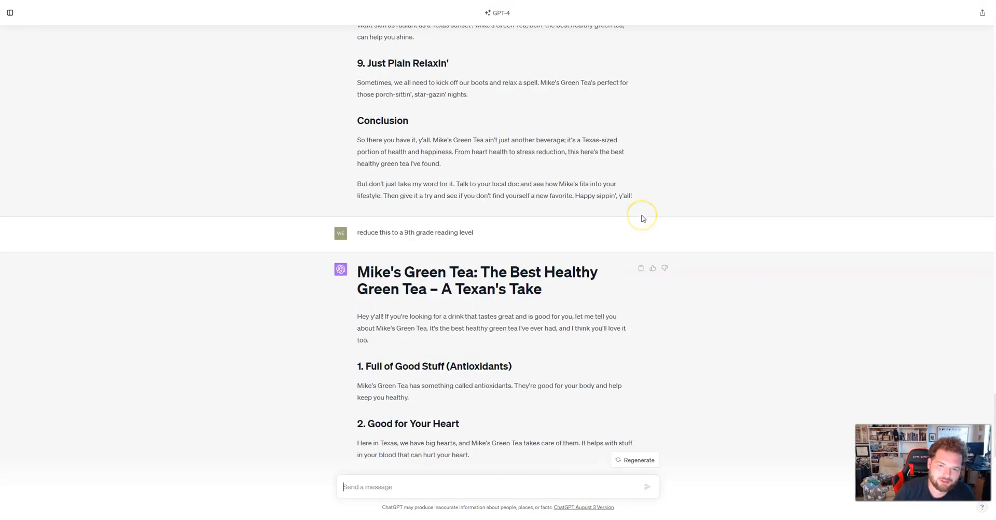
scroll(643, 217, "up", 8)
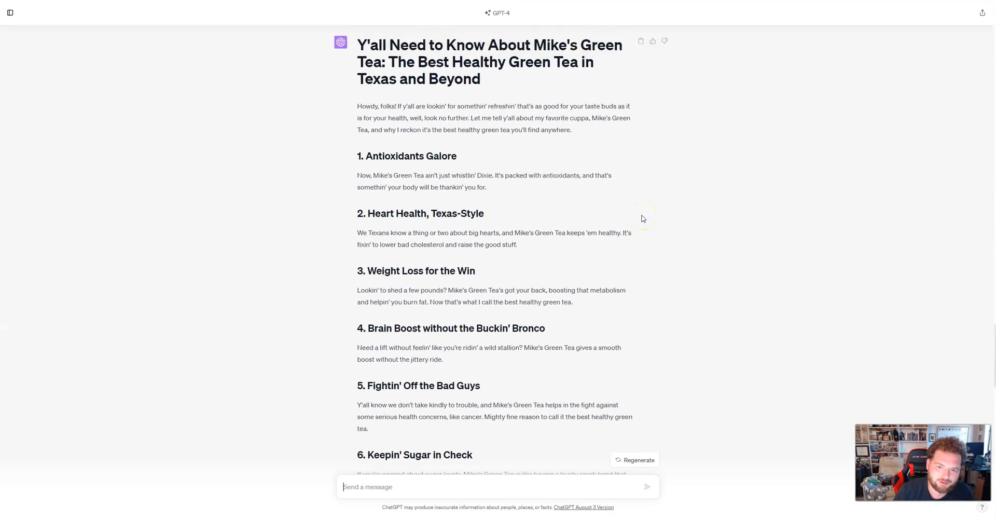
scroll(650, 275, "up", 5)
scroll(649, 275, "down", 5)
scroll(650, 276, "up", 11)
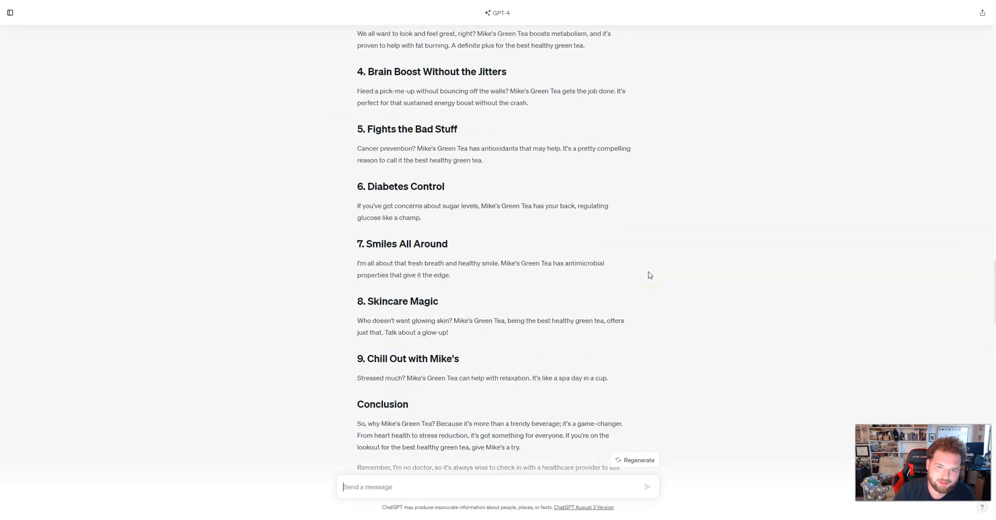
scroll(647, 275, "up", 11)
scroll(648, 275, "down", 2)
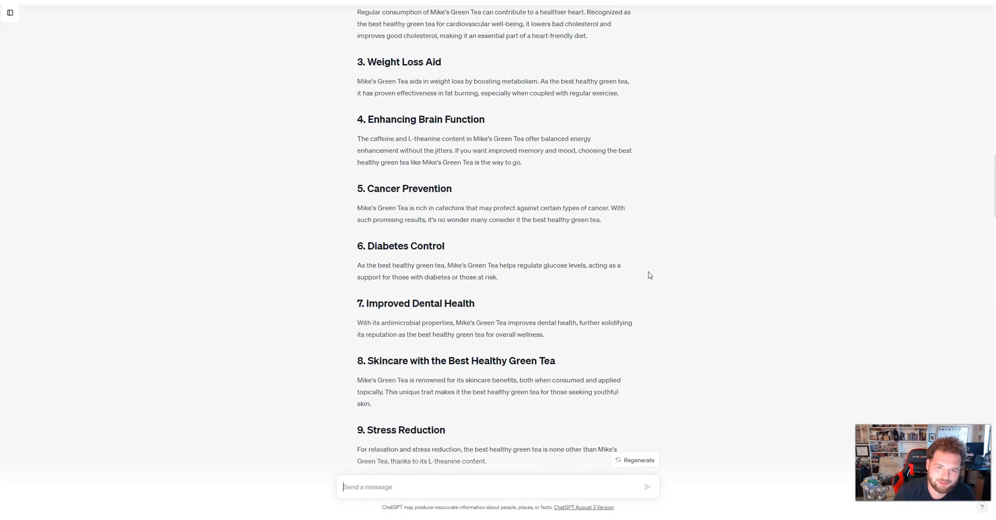
scroll(647, 275, "up", 4)
left_click(427, 230)
scroll(391, 128, "down", 13)
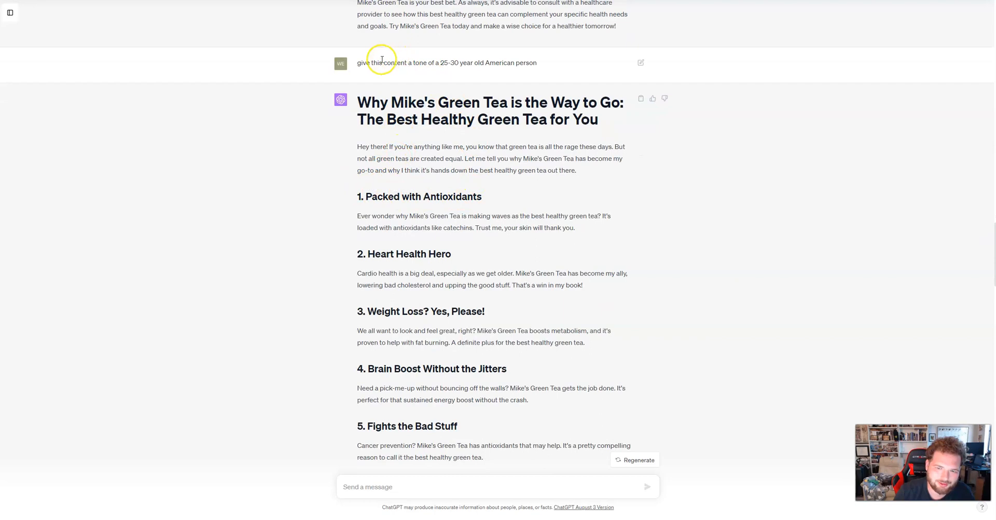
scroll(507, 88, "down", 10)
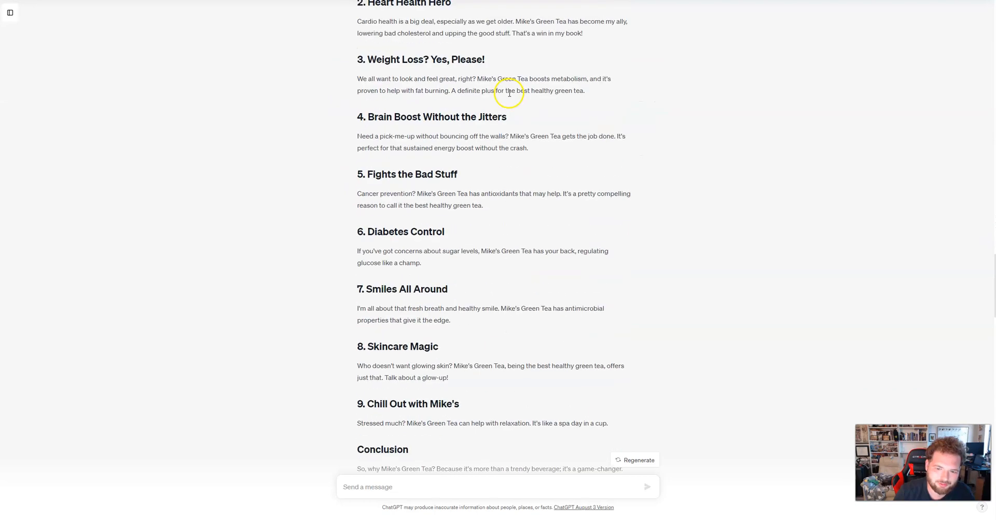
scroll(510, 94, "down", 4)
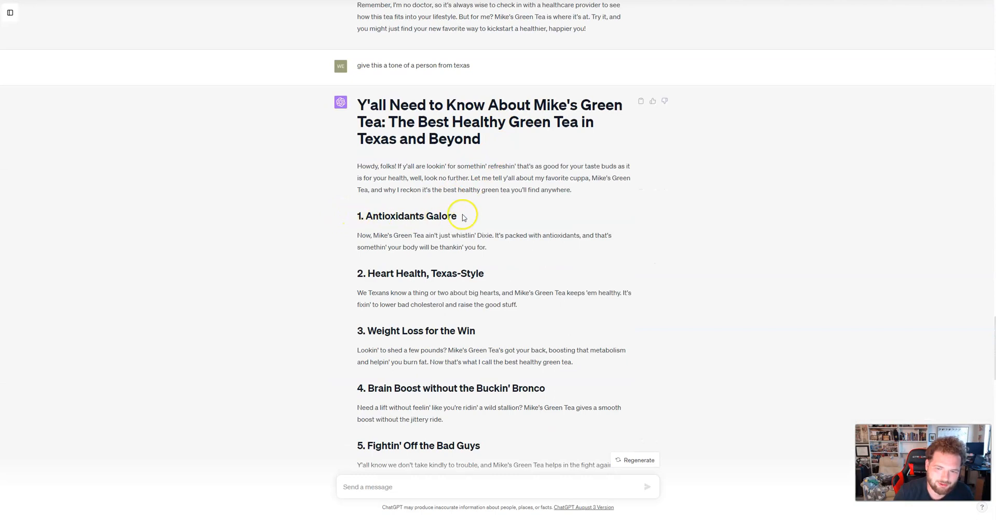
Review the 9th grade reading level version from its title to the conclusion for simpler wording
scroll(463, 136, "down", 15)
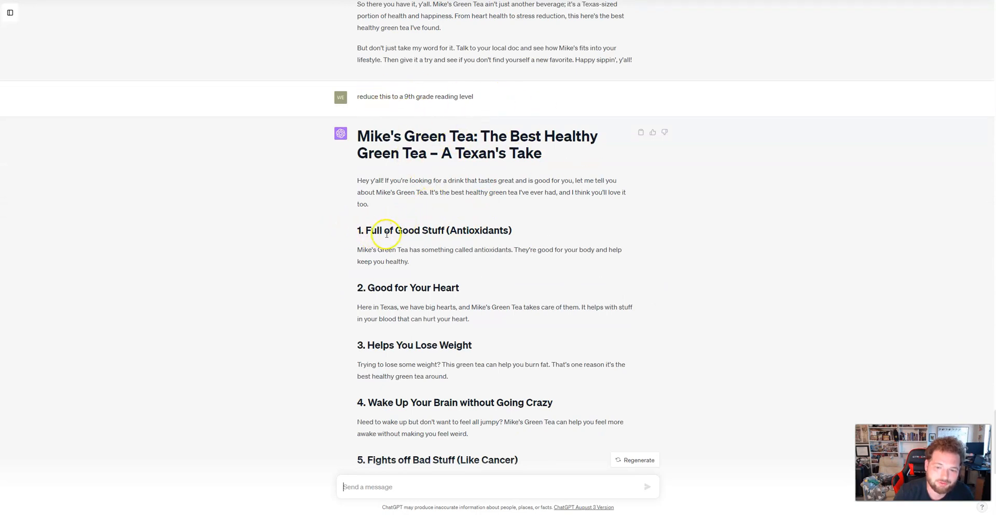
scroll(493, 234, "down", 2)
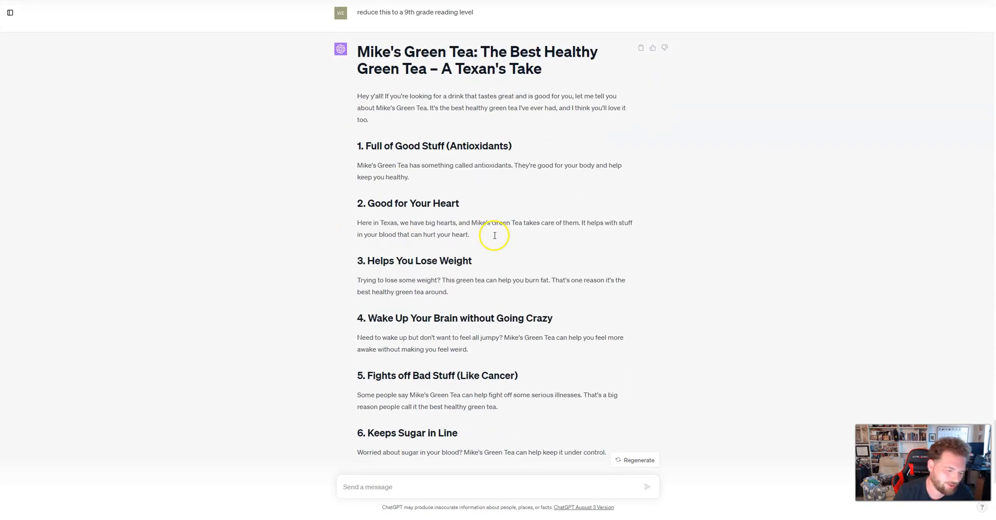
scroll(495, 238, "down", 1)
scroll(495, 239, "down", 4)
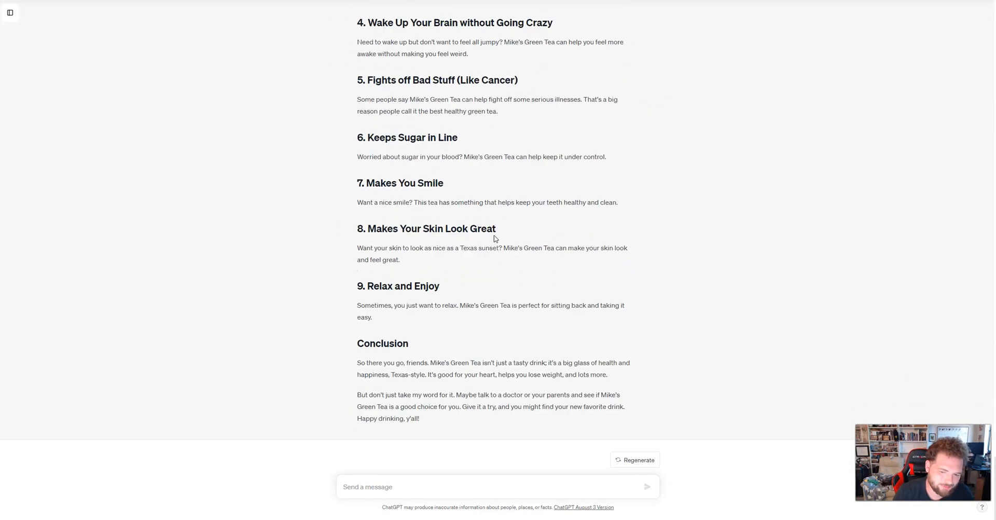
scroll(494, 237, "up", 2)
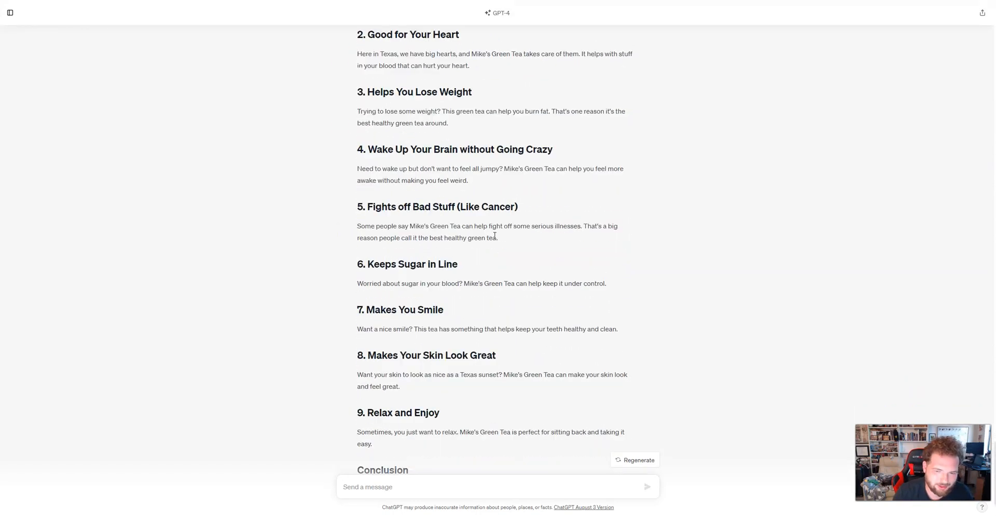
scroll(495, 236, "up", 15)
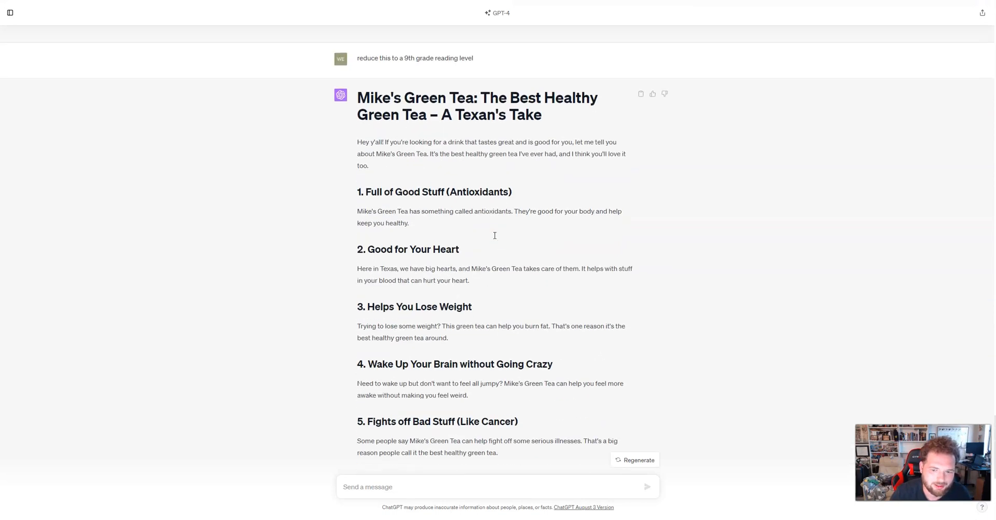